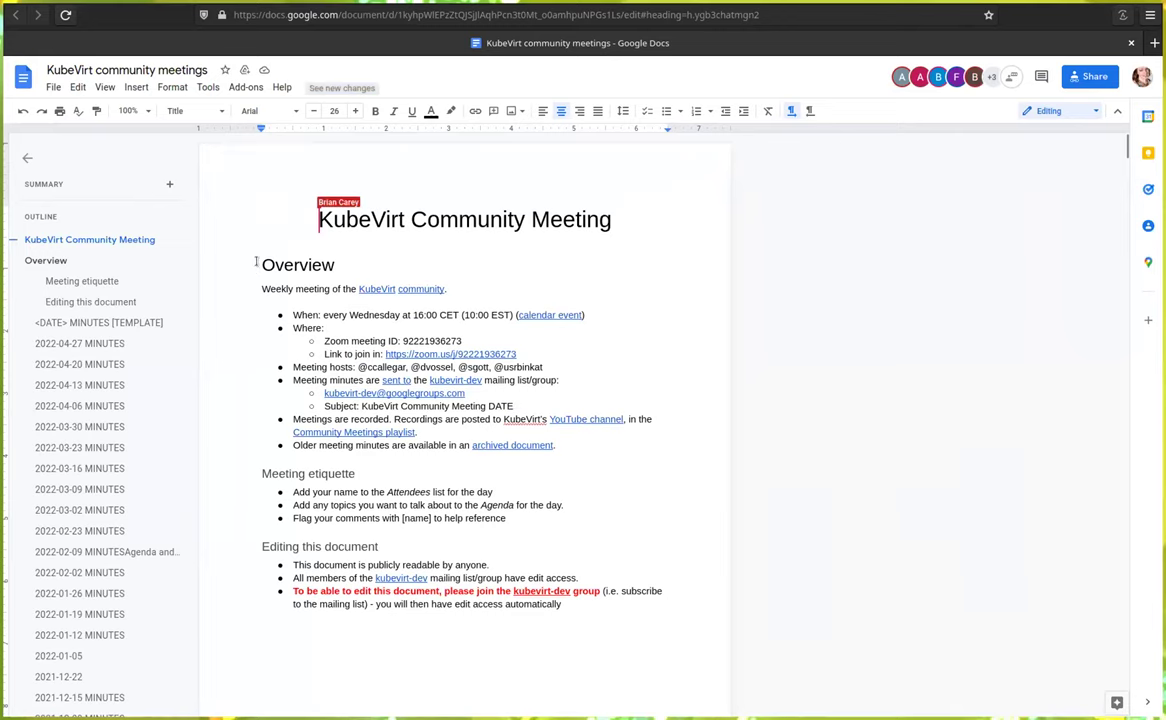
# Scroll down to the 2022-04-27 minutes, exit full screen, and place the cursor after the Attendees line
pyautogui.scroll(-3, 256, 266)
pyautogui.scroll(-20, 255, 270)
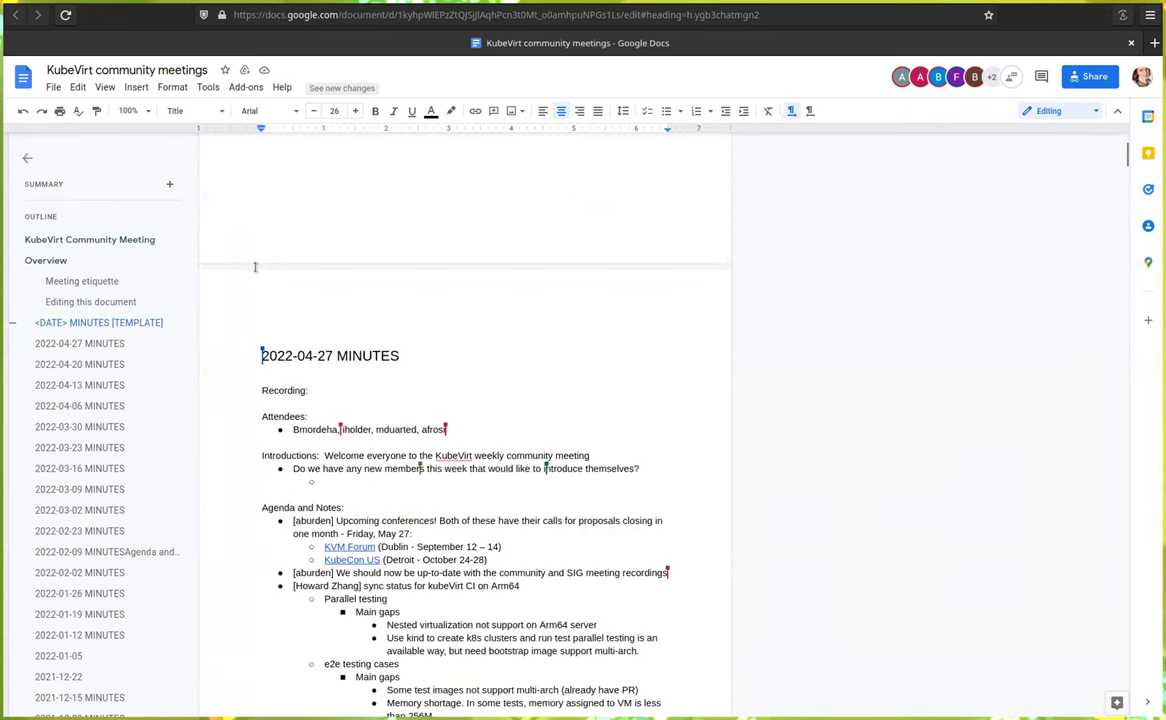
pyautogui.scroll(-4, 255, 266)
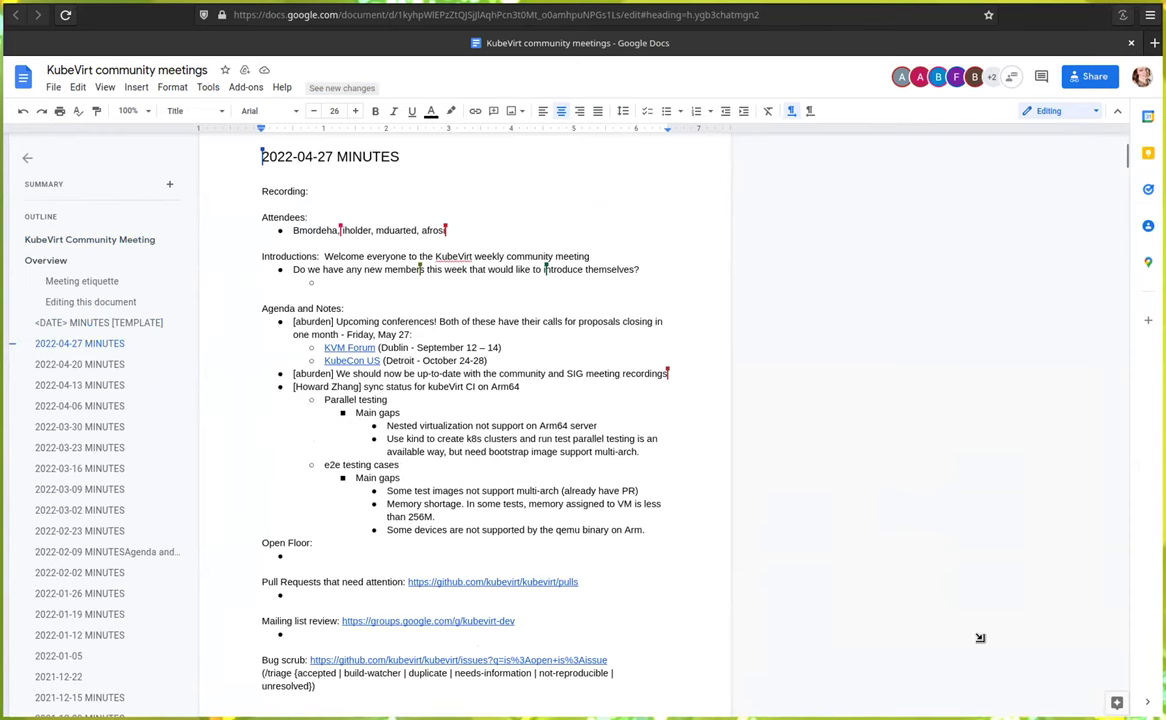
pyautogui.press('super+Down')
pyautogui.scroll(-2, 567, 284)
pyautogui.click(567, 284)
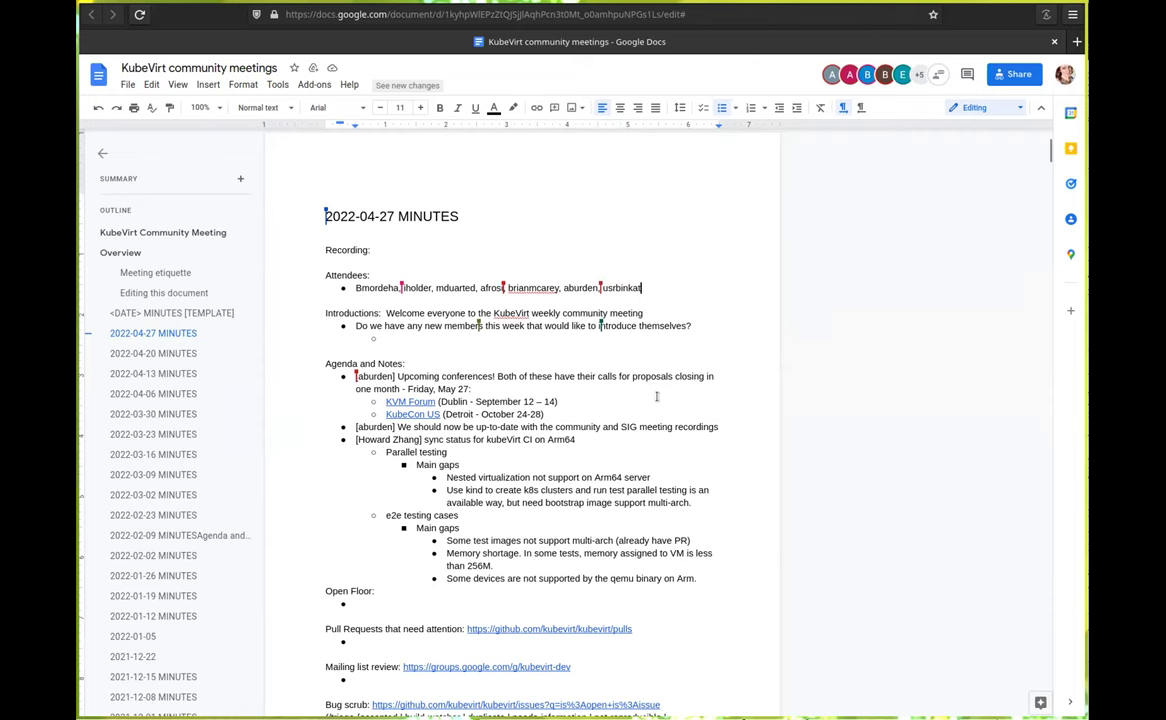
# Move the cursor to the empty sub-bullet under the new-members question
pyautogui.scroll(-2, 657, 397)
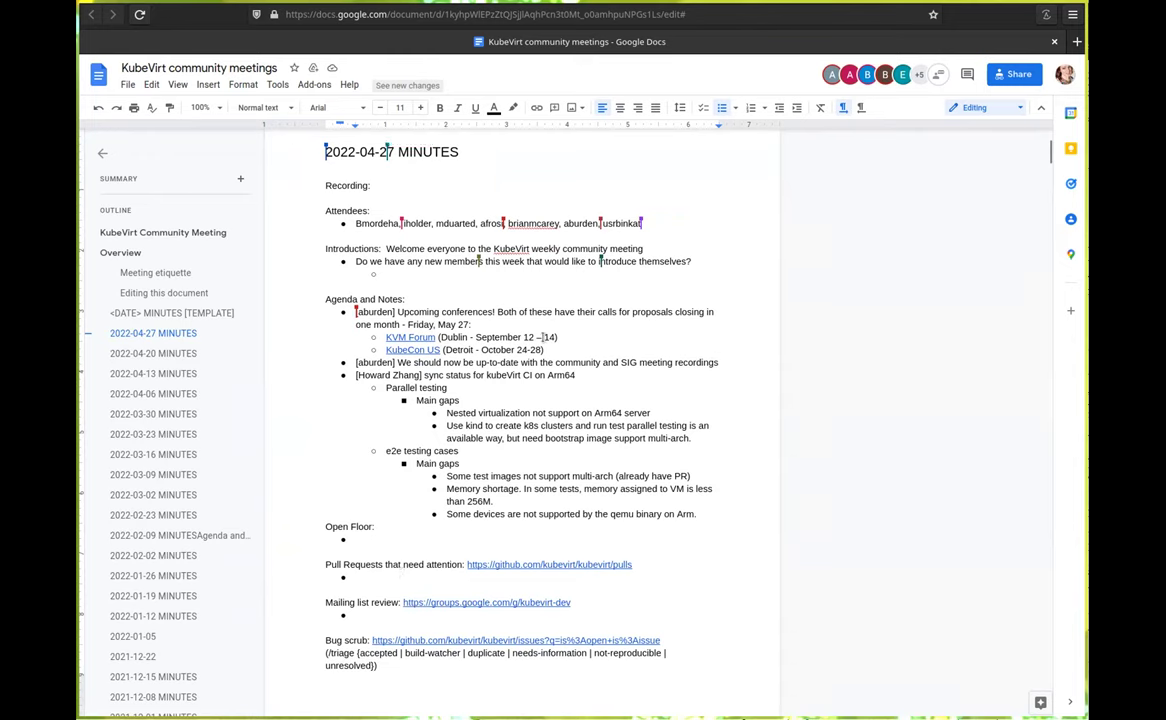
pyautogui.click(684, 273)
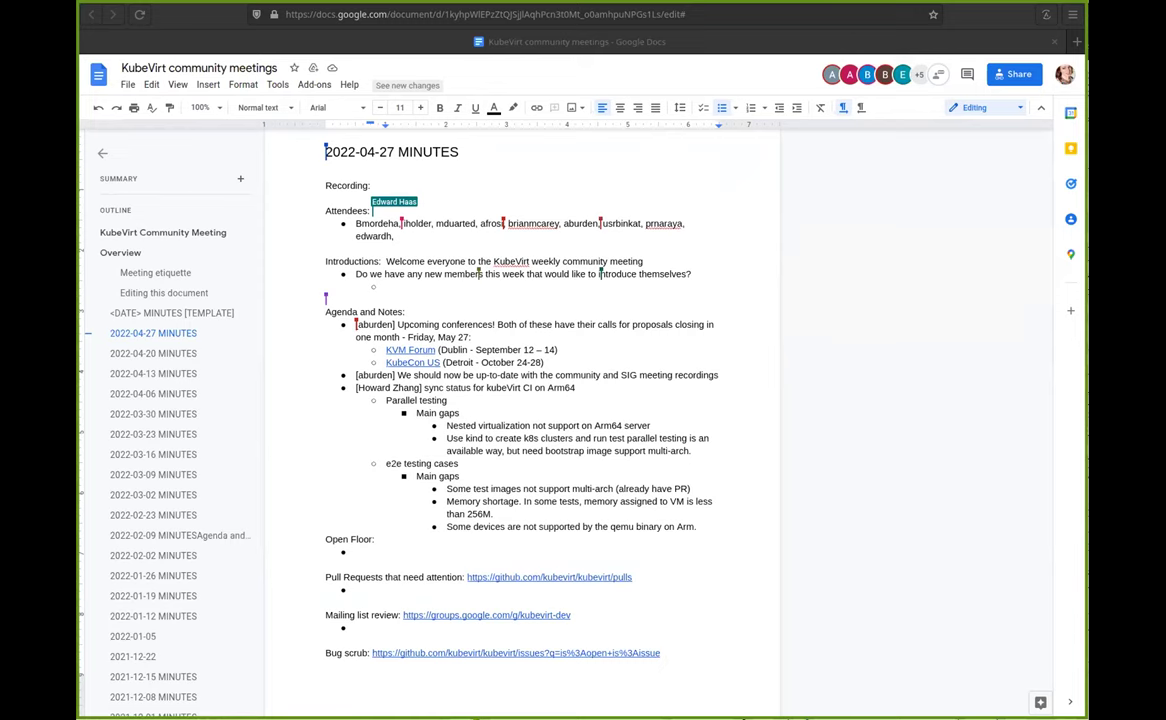
pyautogui.click(589, 286)
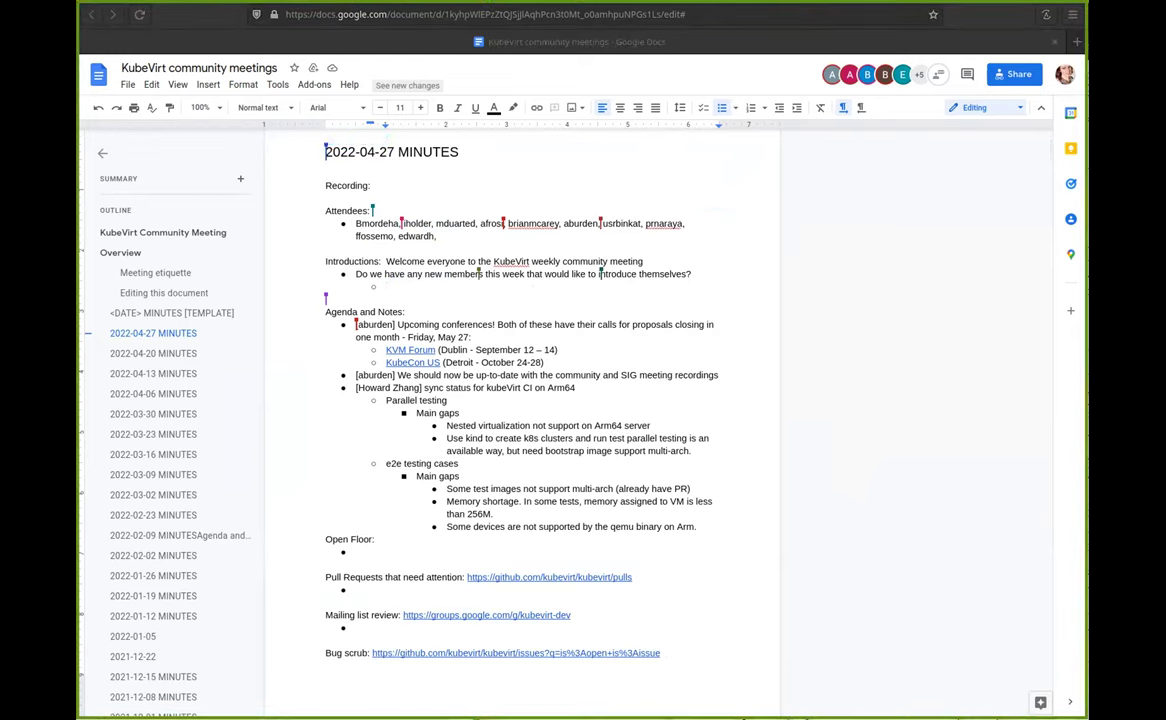
pyautogui.click(597, 296)
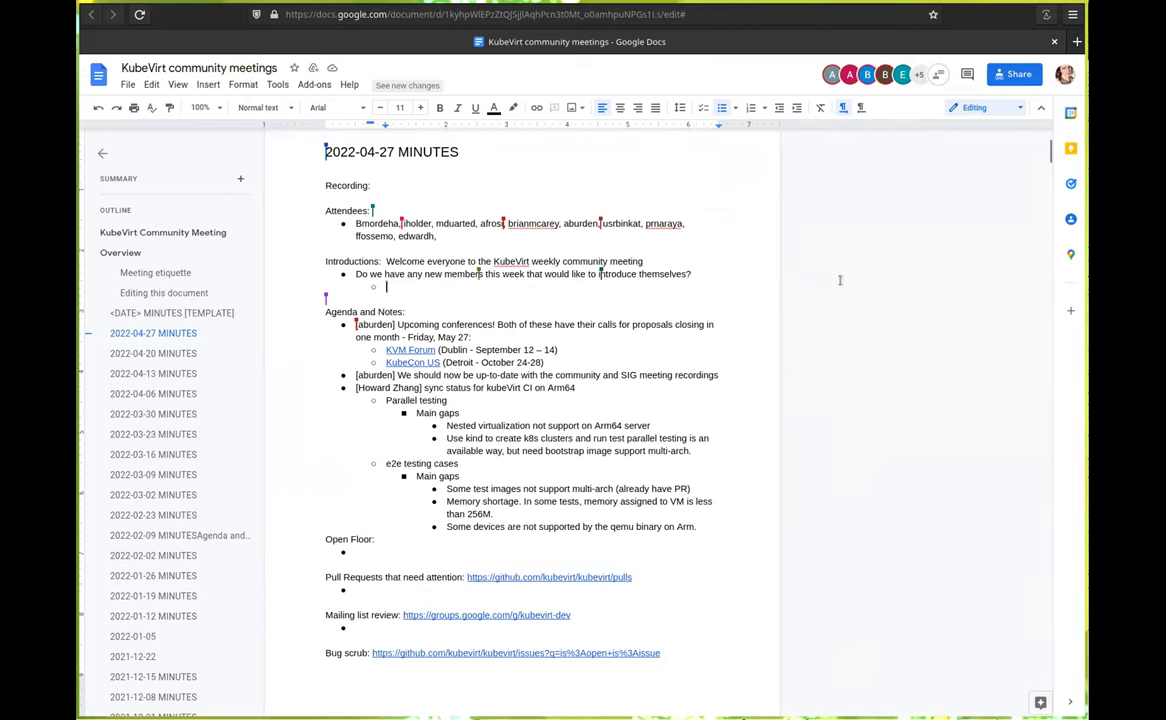
pyautogui.hotkey('alt', 'Tab')
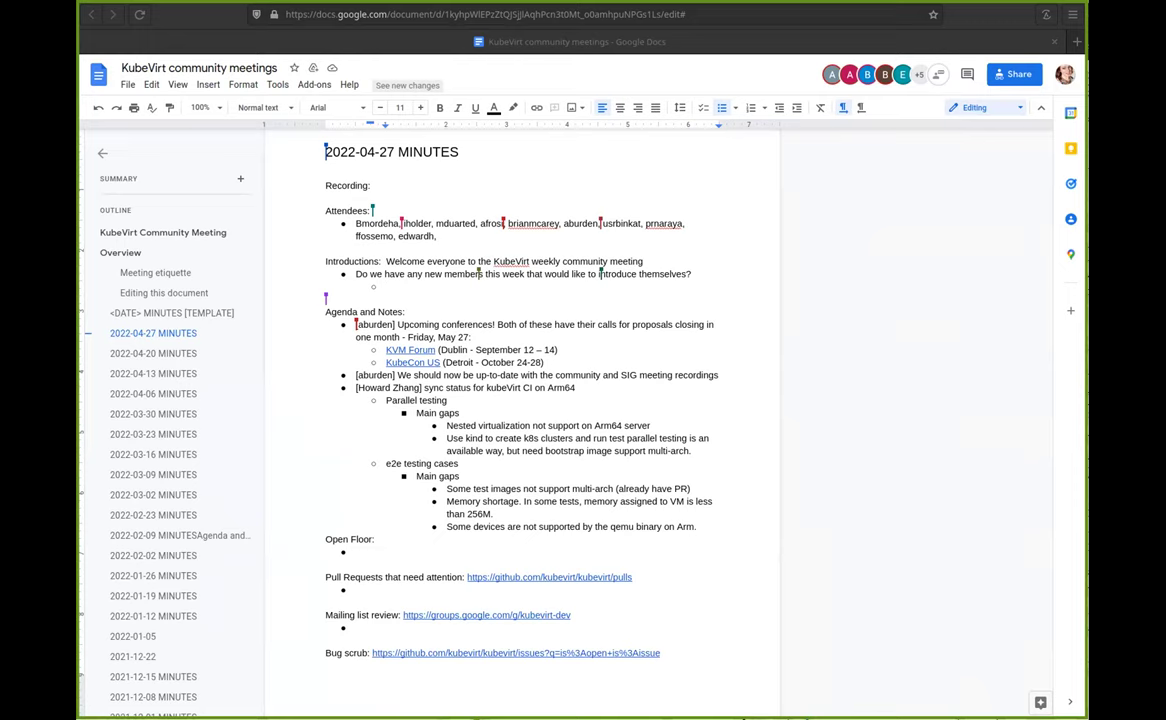
pyautogui.click(165, 14)
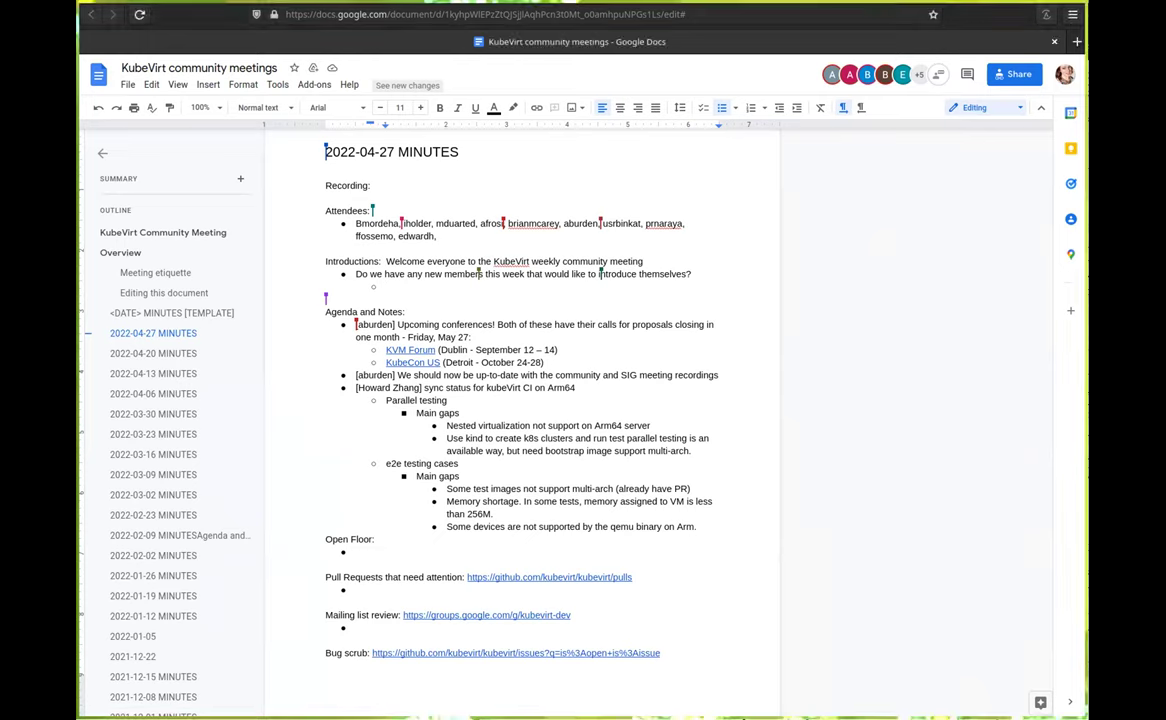
pyautogui.click(936, 414)
# Place the cursor at the end of the KubeCon US (October 24-28) agenda line
pyautogui.click(583, 349)
pyautogui.click(580, 362)
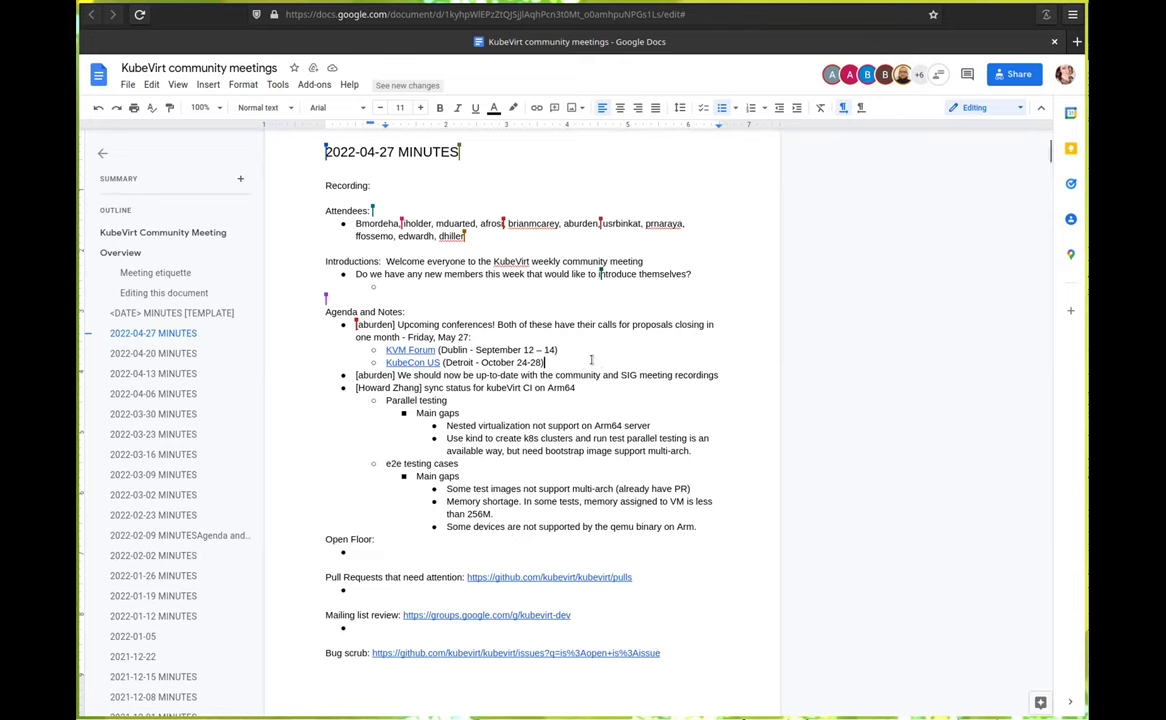
pyautogui.click(593, 364)
# Add a dash and the presenter's username after their name in the Arm64 CI sync item
pyautogui.click(731, 378)
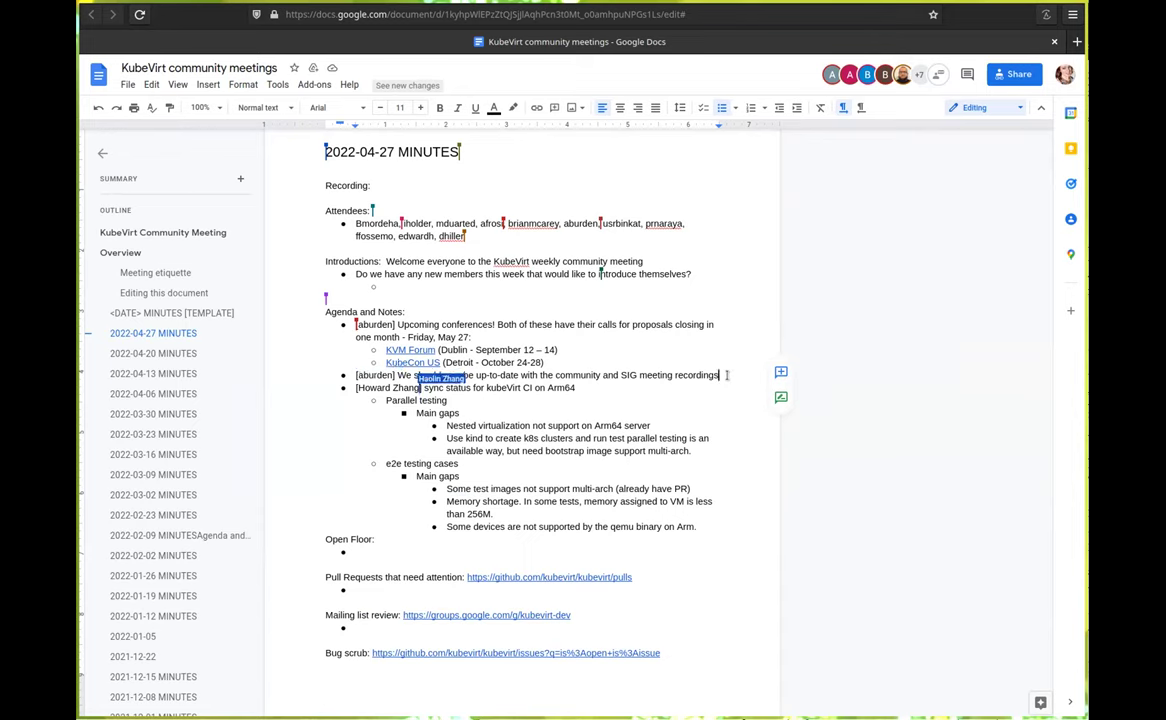
pyautogui.write('- zhlha')
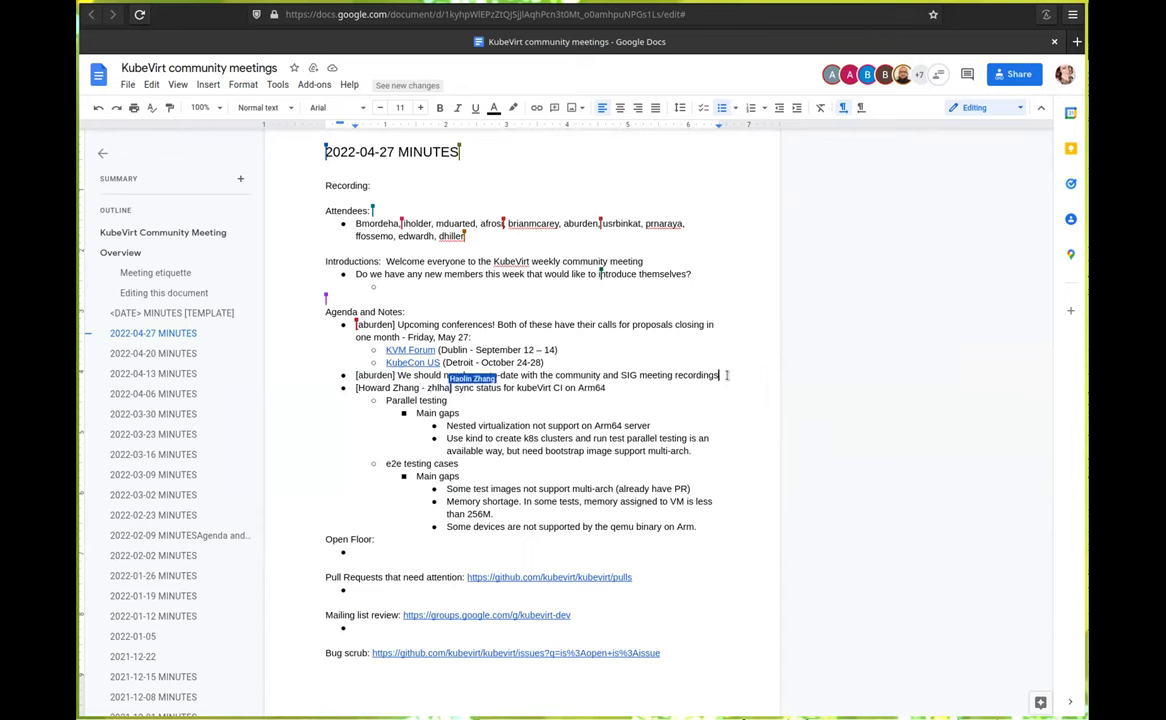
pyautogui.write('haha')
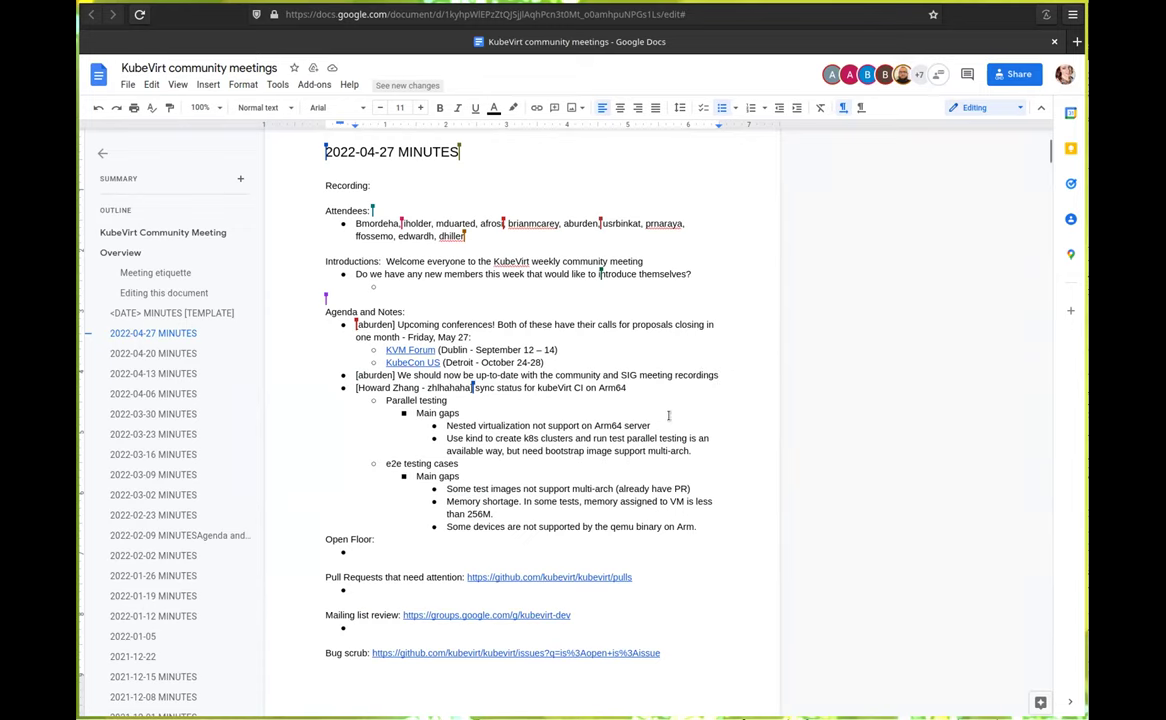
pyautogui.click(683, 393)
pyautogui.click(660, 406)
pyautogui.click(728, 427)
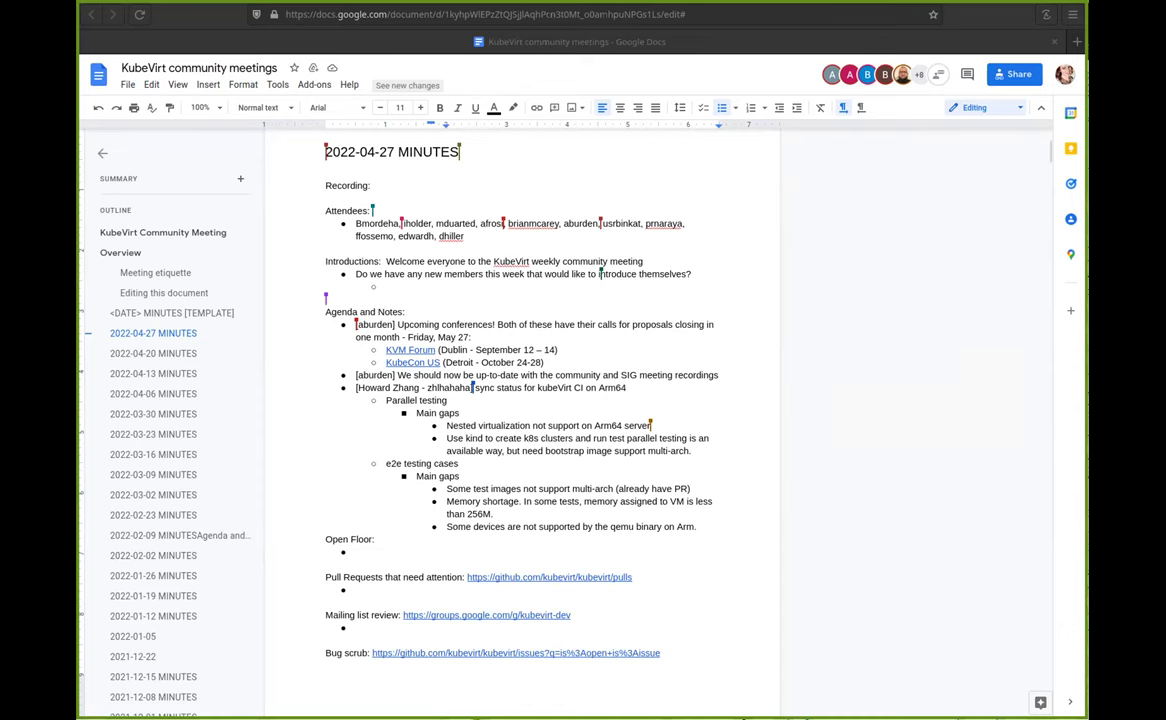
pyautogui.click(712, 451)
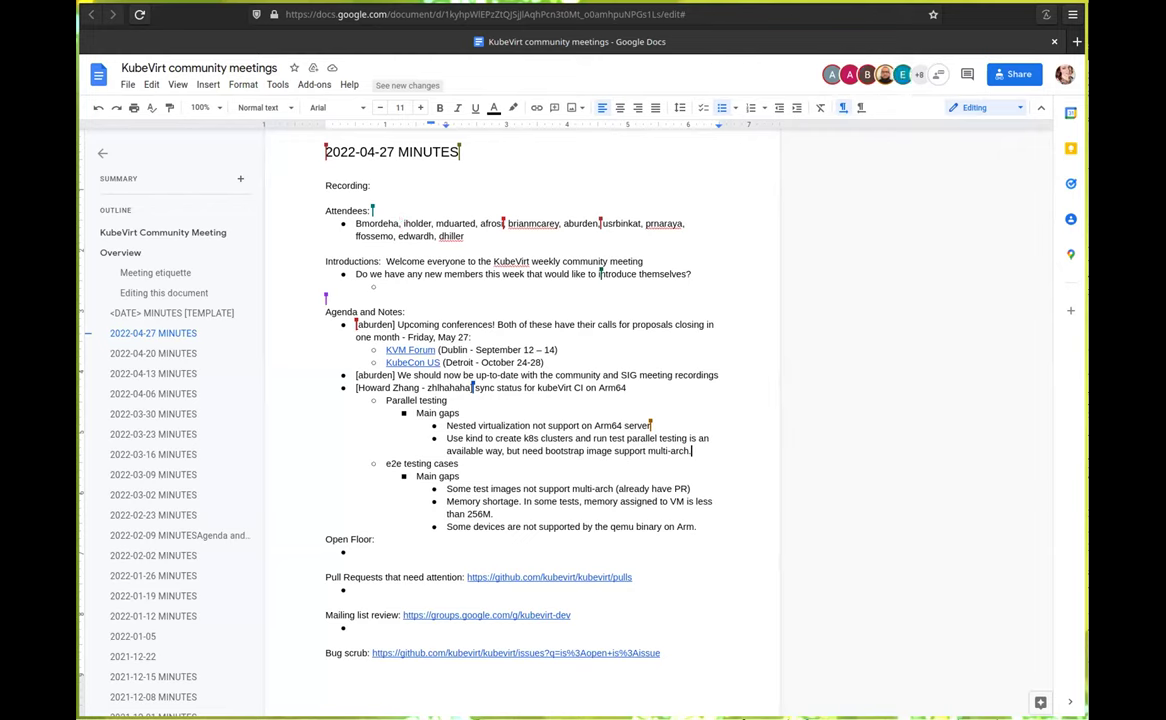
# Place the cursor at the end of the multi-arch gap line
pyautogui.click(705, 446)
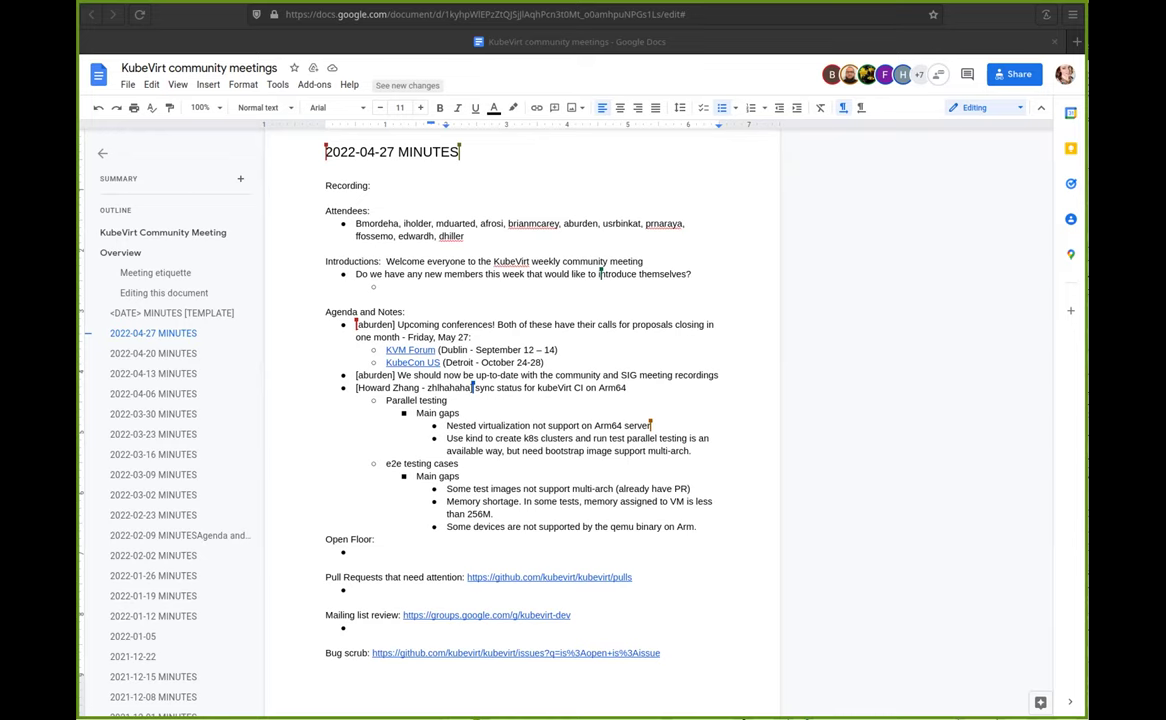
# Add a 'Next Steps: proposal and group email' bullet under Parallel testing, level with Main gaps
pyautogui.click(709, 450)
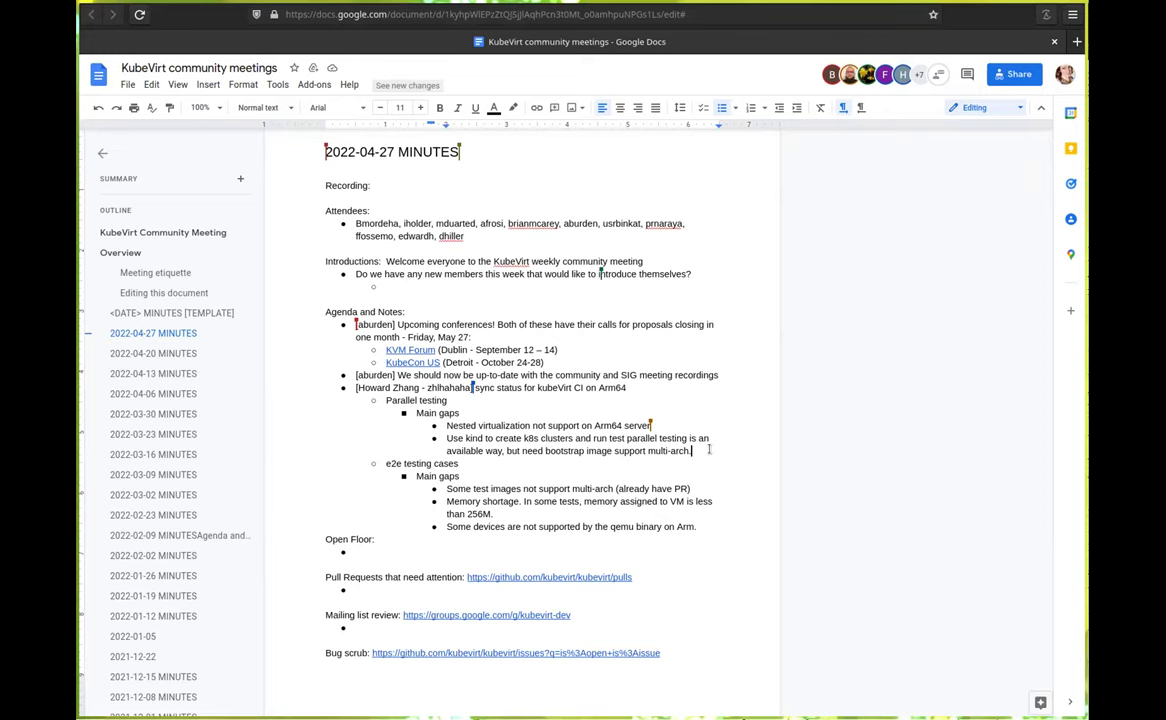
pyautogui.press('Return')
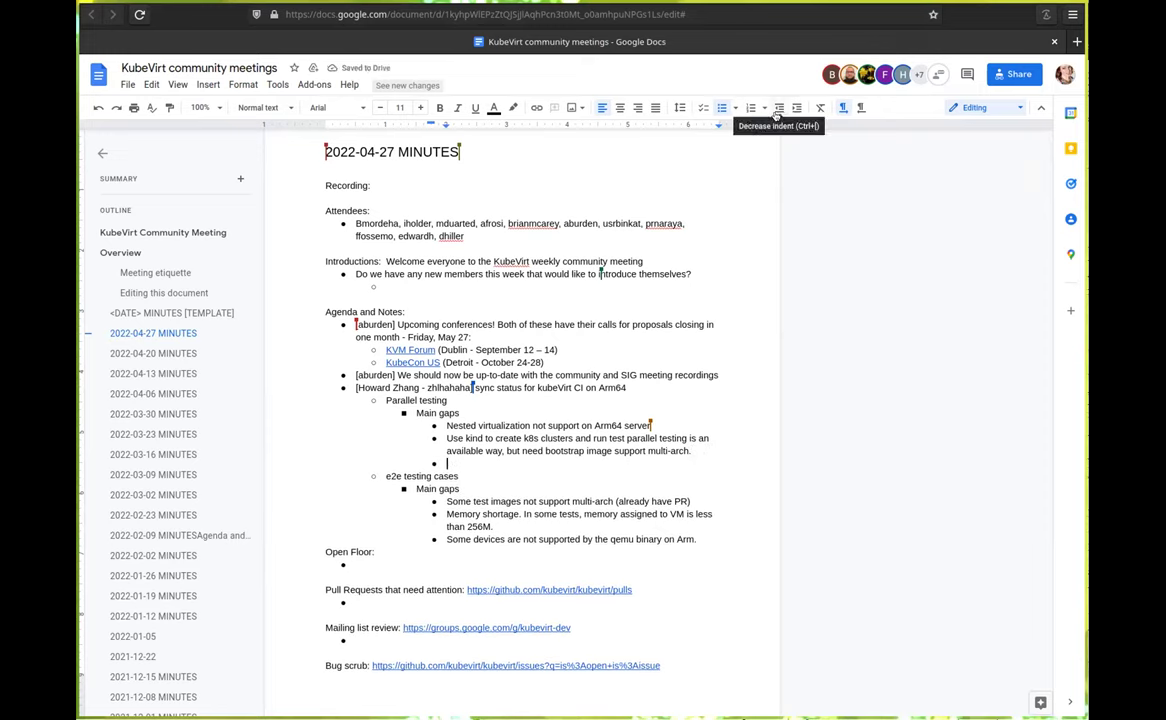
pyautogui.click(777, 115)
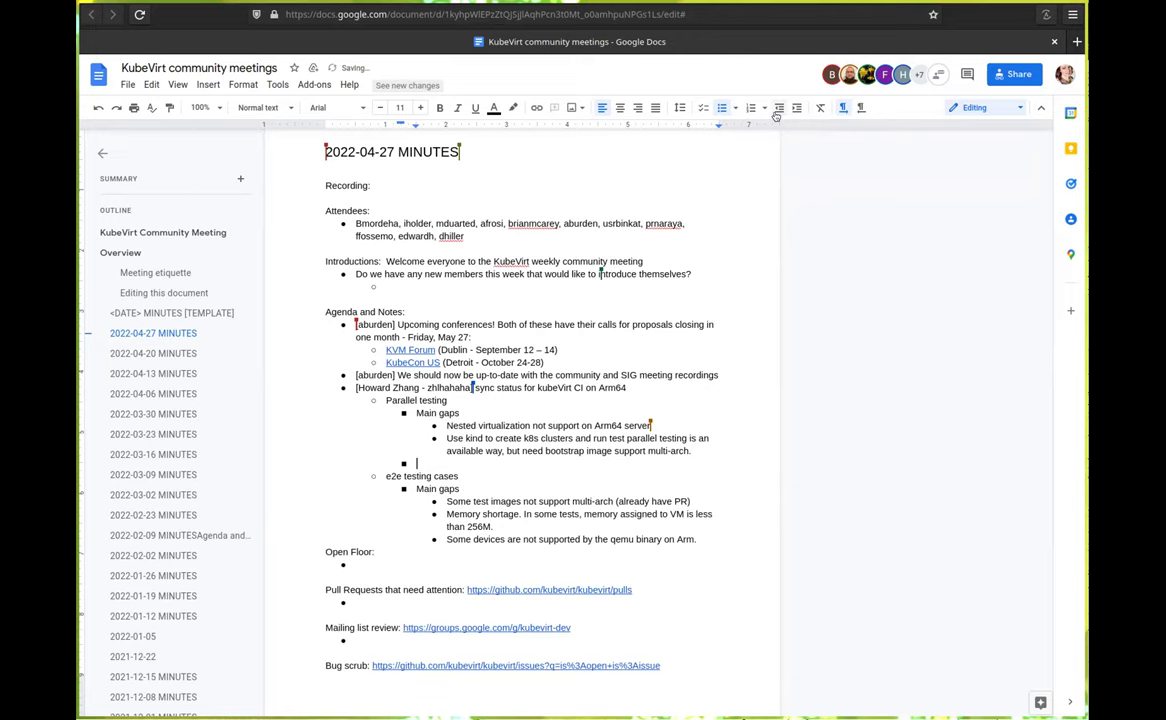
pyautogui.write('Next Steps: proposal and group email')
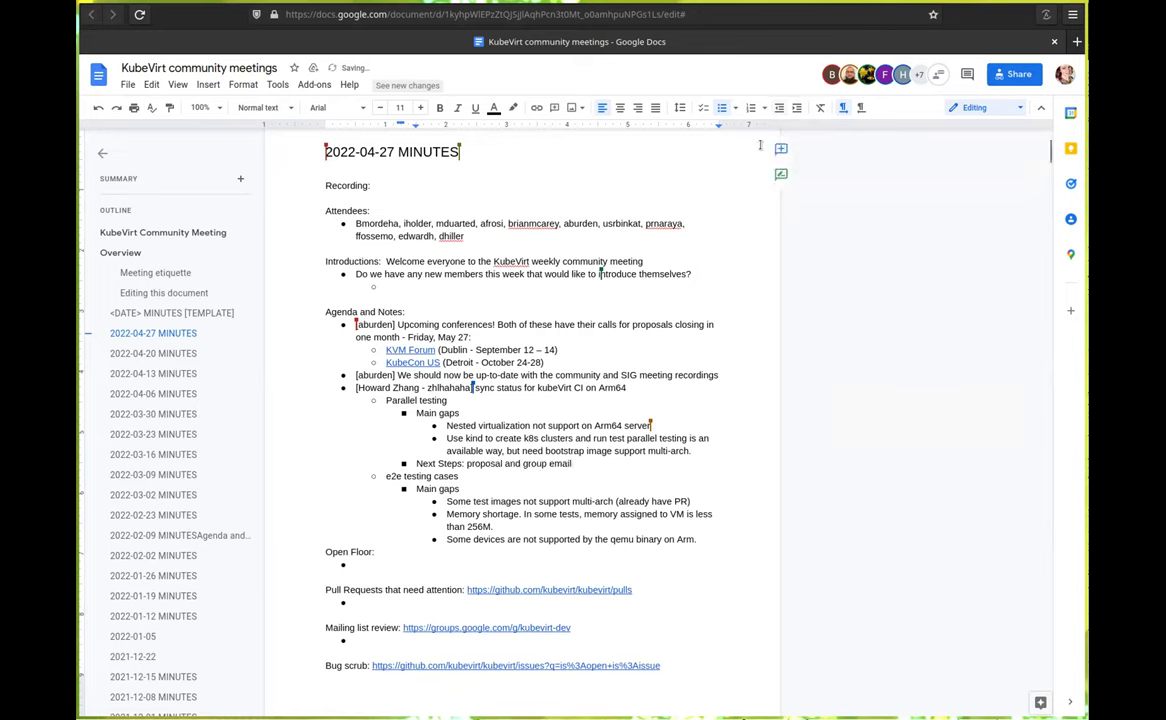
pyautogui.click(729, 511)
pyautogui.click(710, 503)
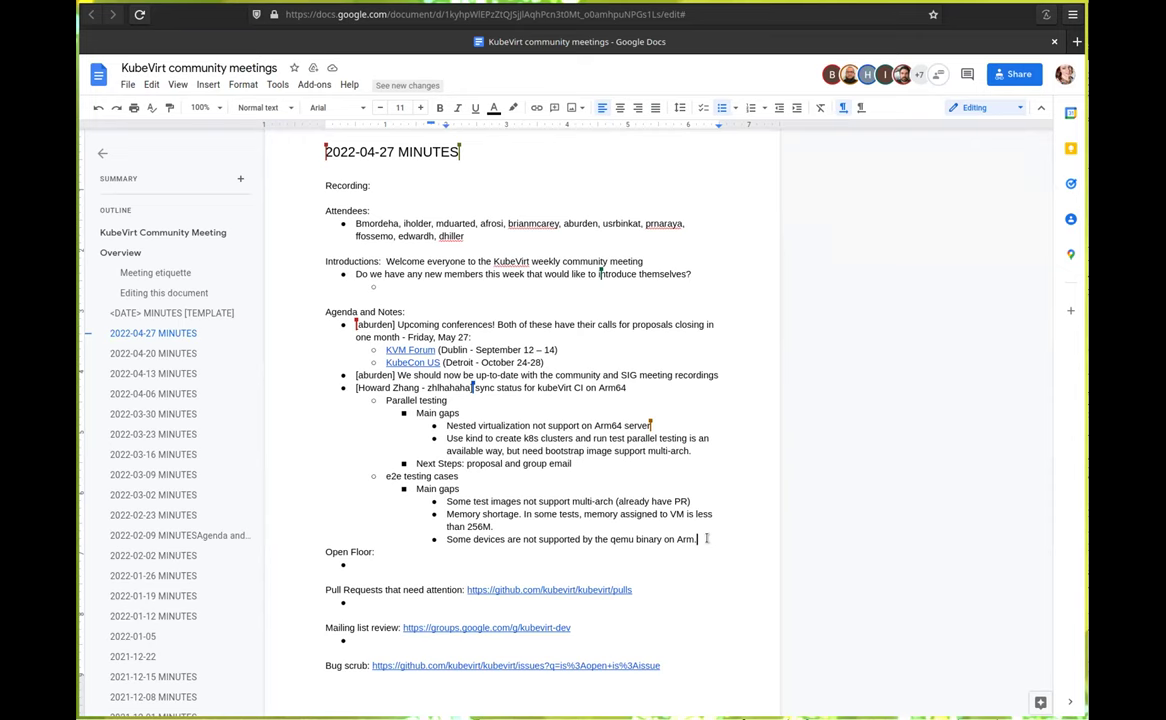
pyautogui.scroll(-1, 706, 538)
# Place the cursor after the last e2e testing gap in the Arm64 CI item
pyautogui.scroll(1, 706, 538)
pyautogui.click(706, 538)
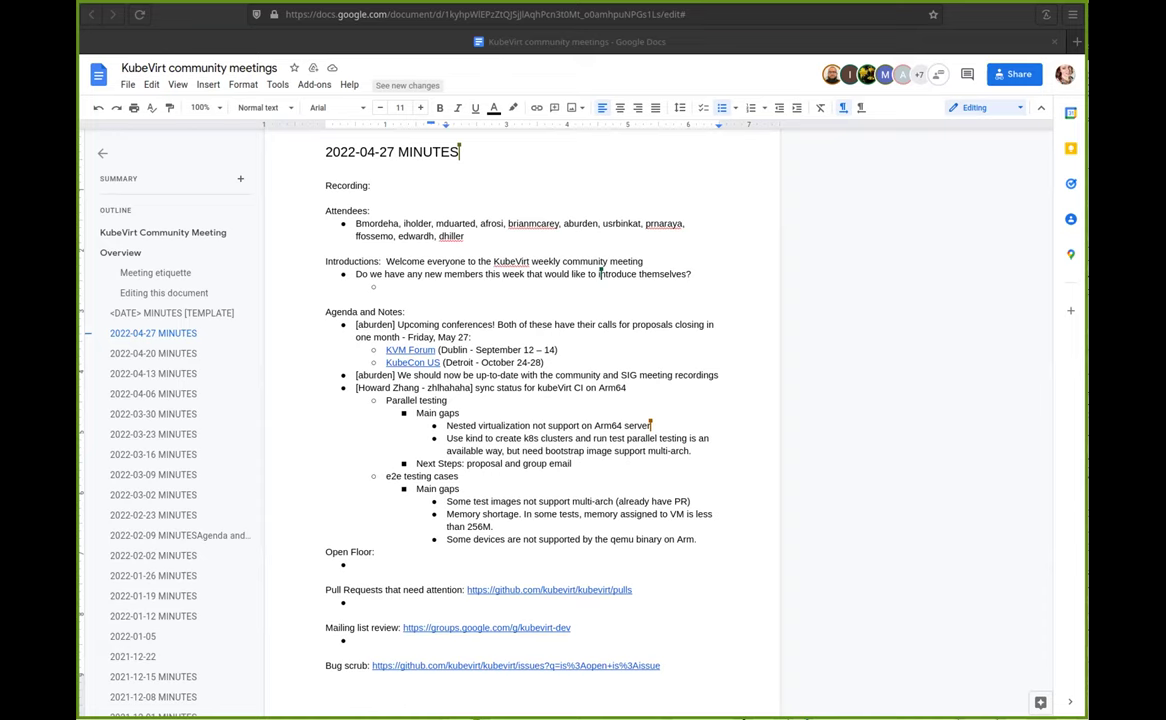
# Switch back to the document and resume at the end of the qemu binary gap line
pyautogui.hotkey('alt', 'Tab')
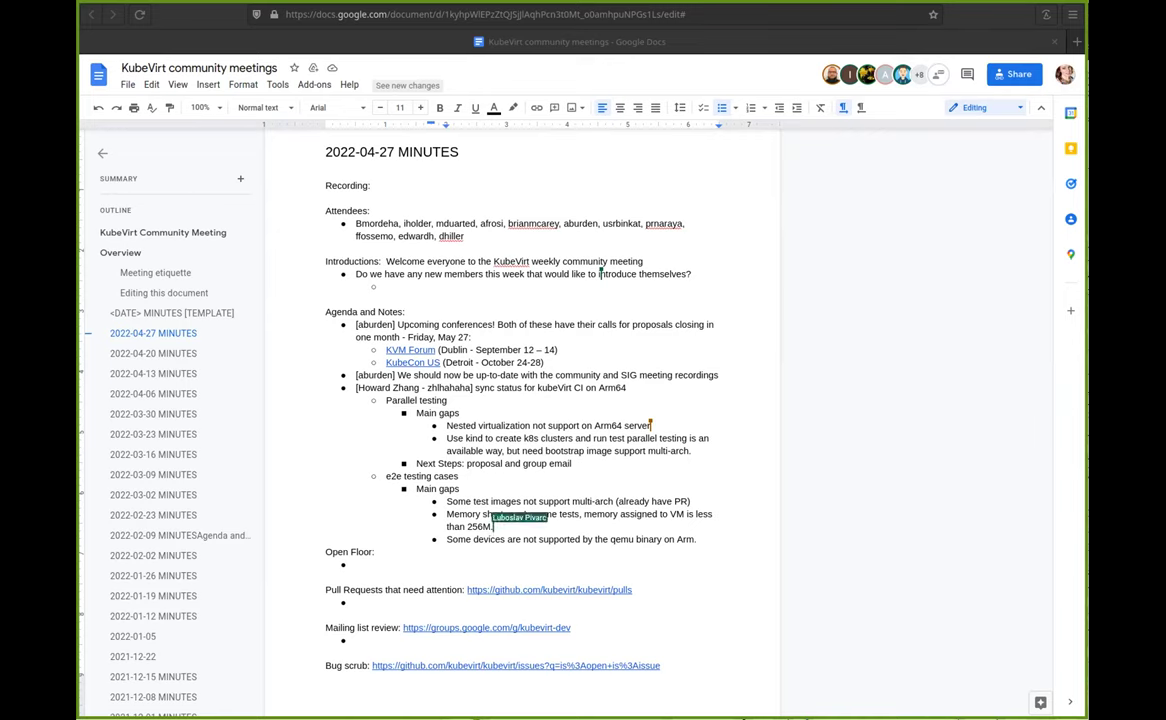
pyautogui.click(712, 535)
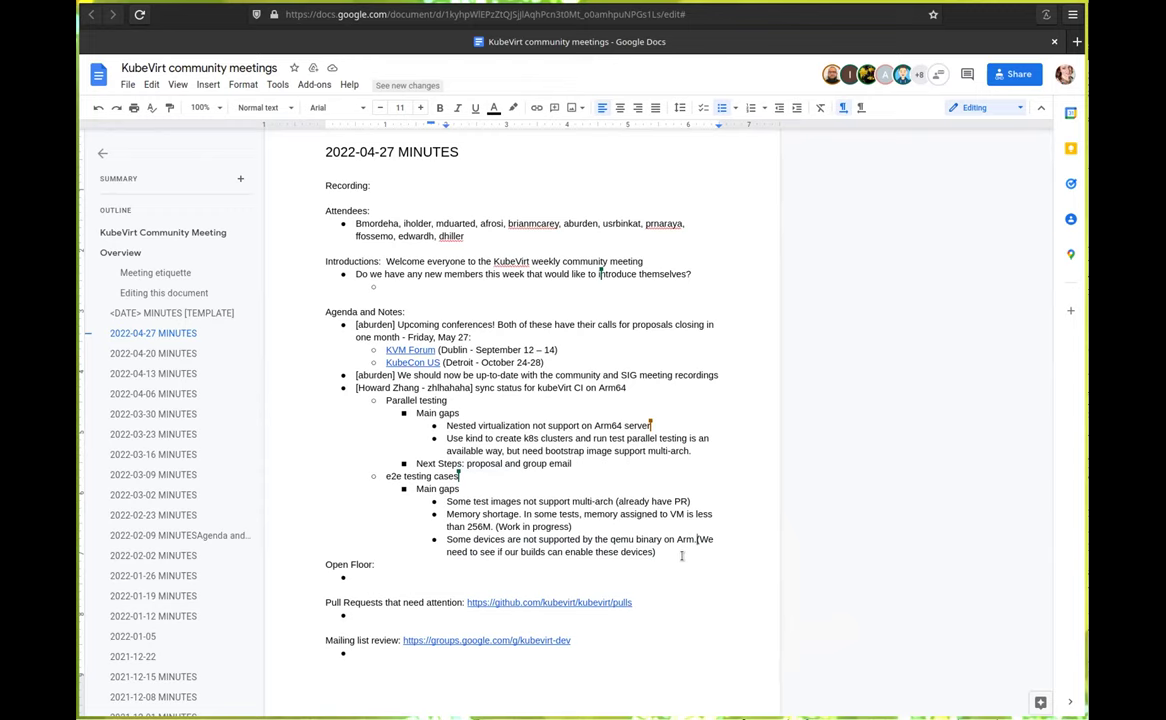
# Scroll down and back up to review the qemu-on-Arm gap bullet
pyautogui.scroll(-3, 682, 556)
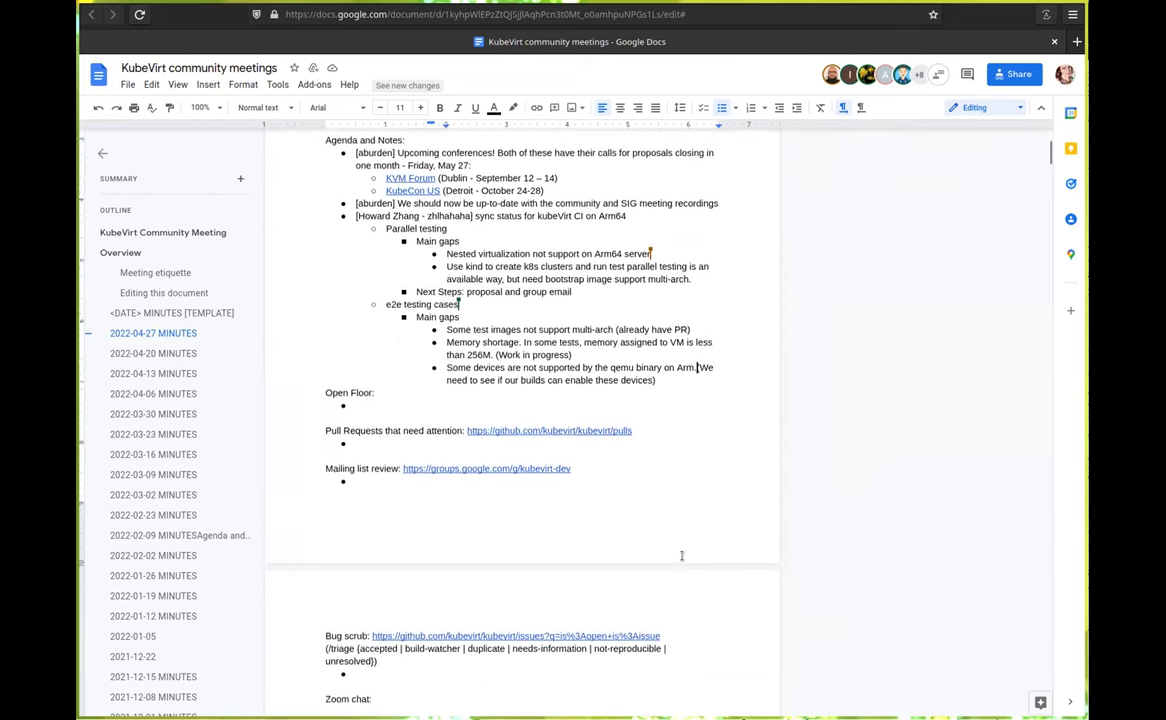
pyautogui.scroll(3, 682, 556)
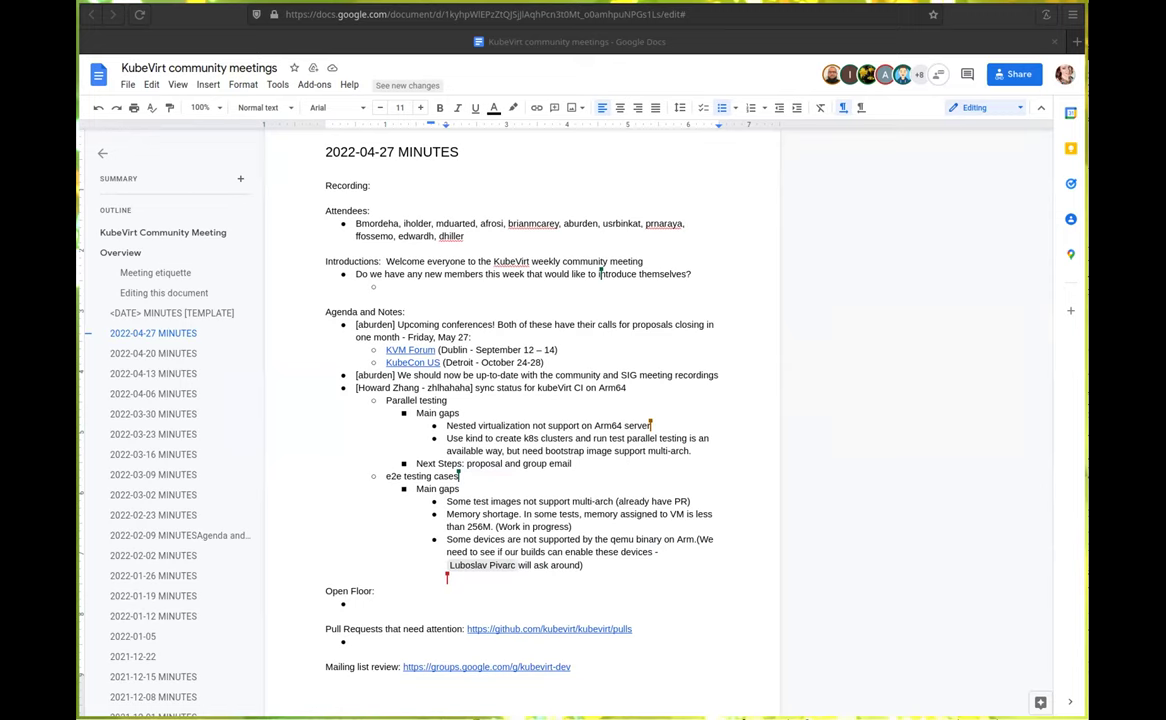
pyautogui.click(940, 560)
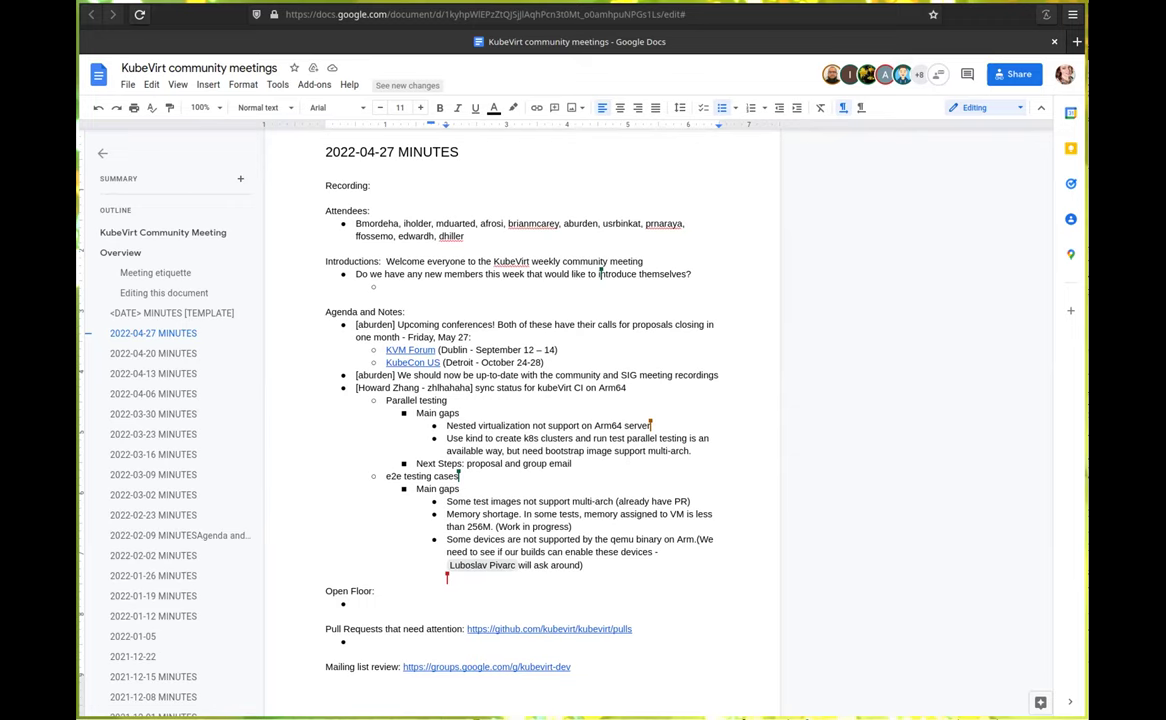
pyautogui.scroll(-3, 729, 378)
pyautogui.scroll(-1, 733, 380)
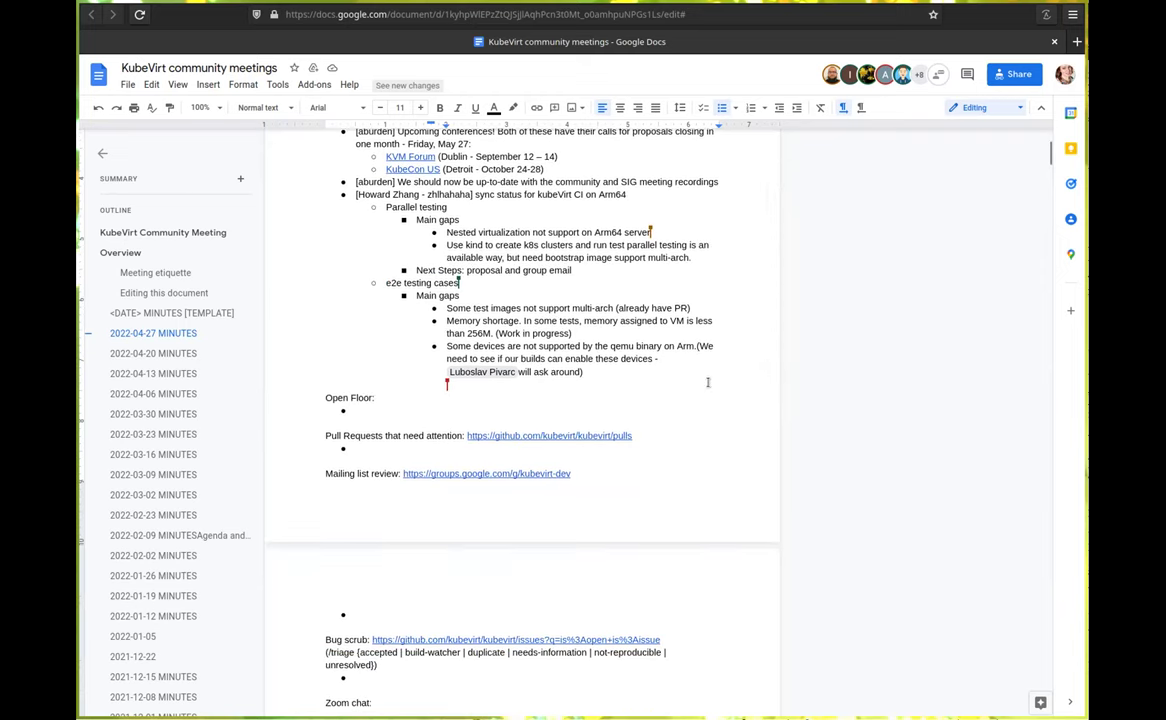
pyautogui.write('(')
pyautogui.scroll(3, 736, 546)
pyautogui.scroll(-1, 734, 548)
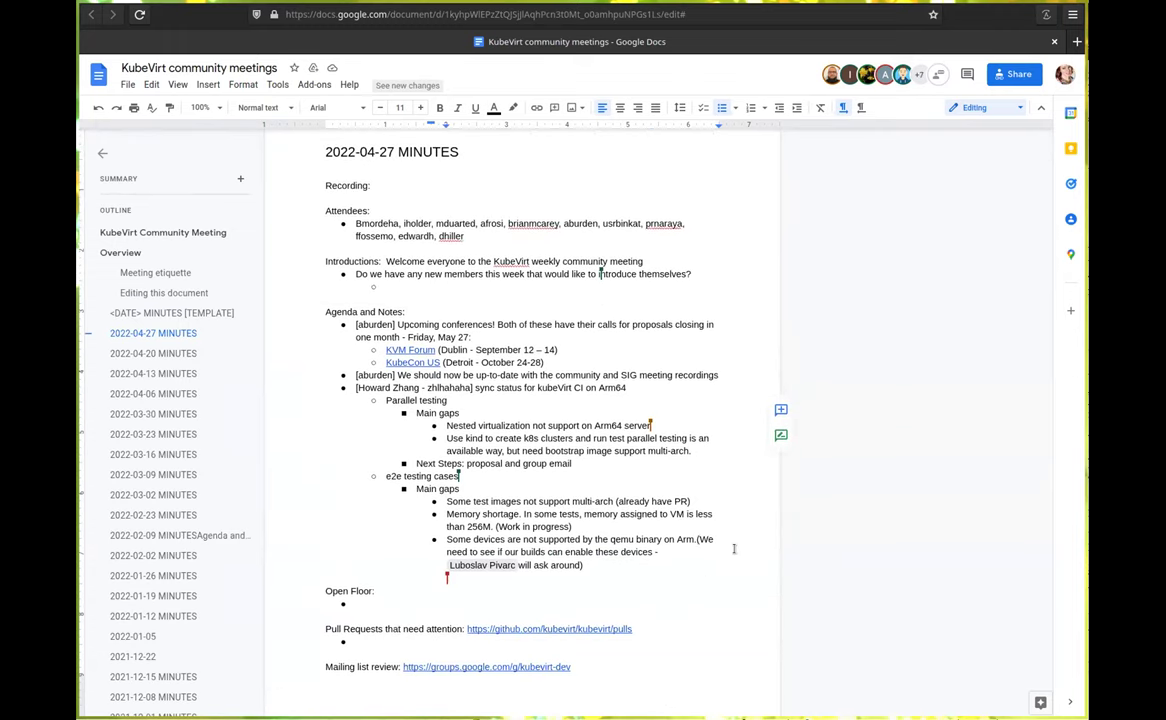
pyautogui.click(697, 539)
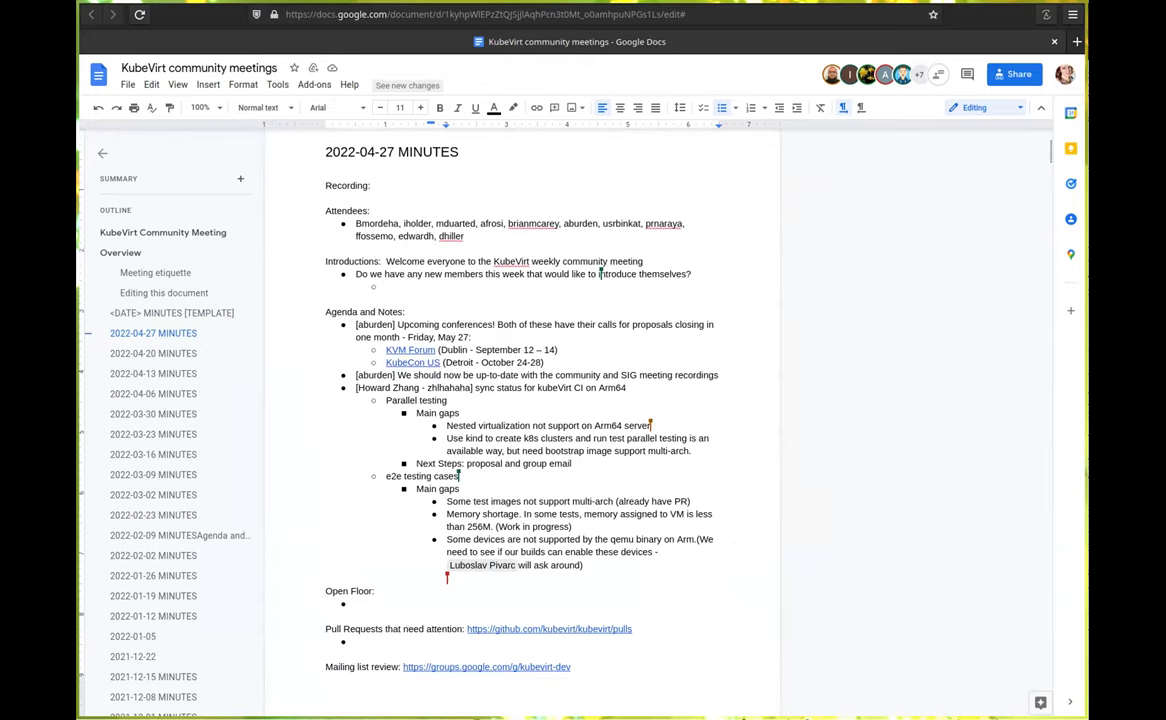